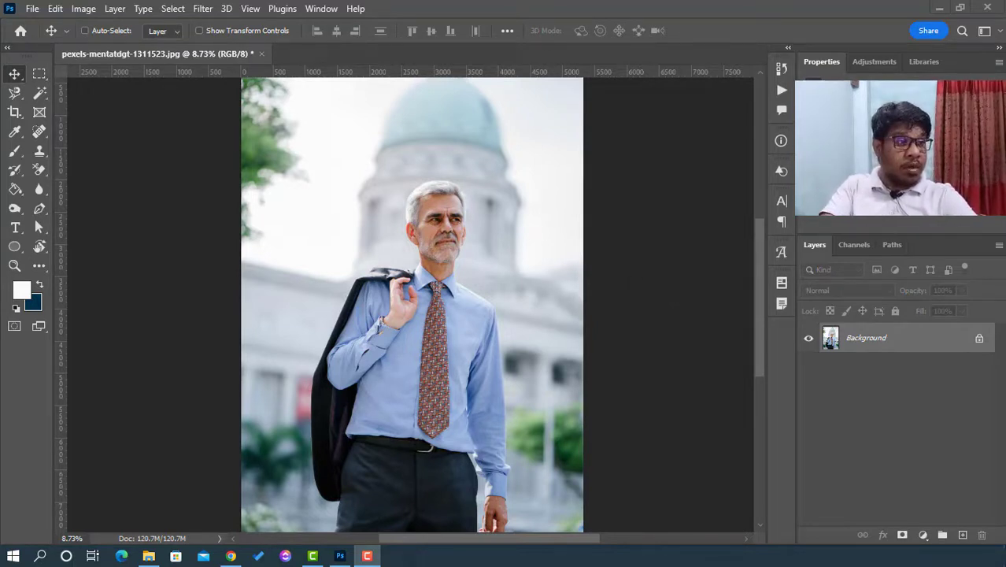
Step: Switch to the profile portrait pexels-spencer-selover-428364.jpg and frame the man's head
drag(673, 258, 431, 56)
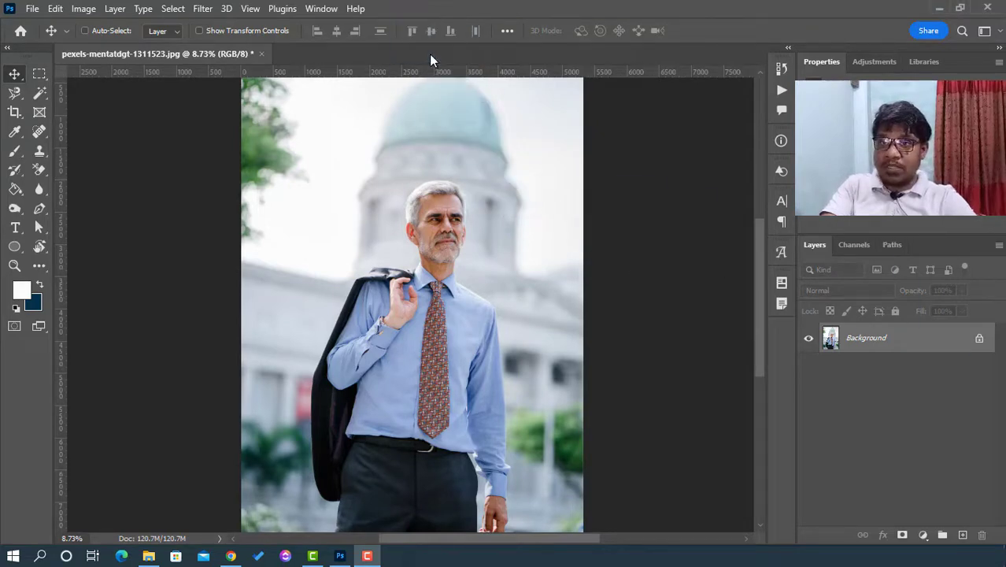
scroll(353, 313, up, 4)
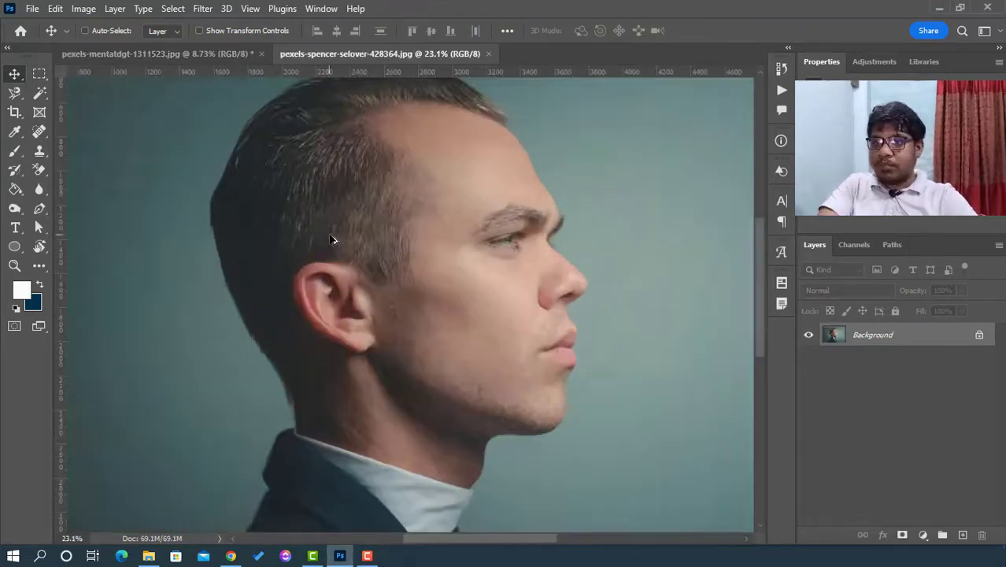
scroll(482, 206, up, 2)
scroll(394, 284, down, 1)
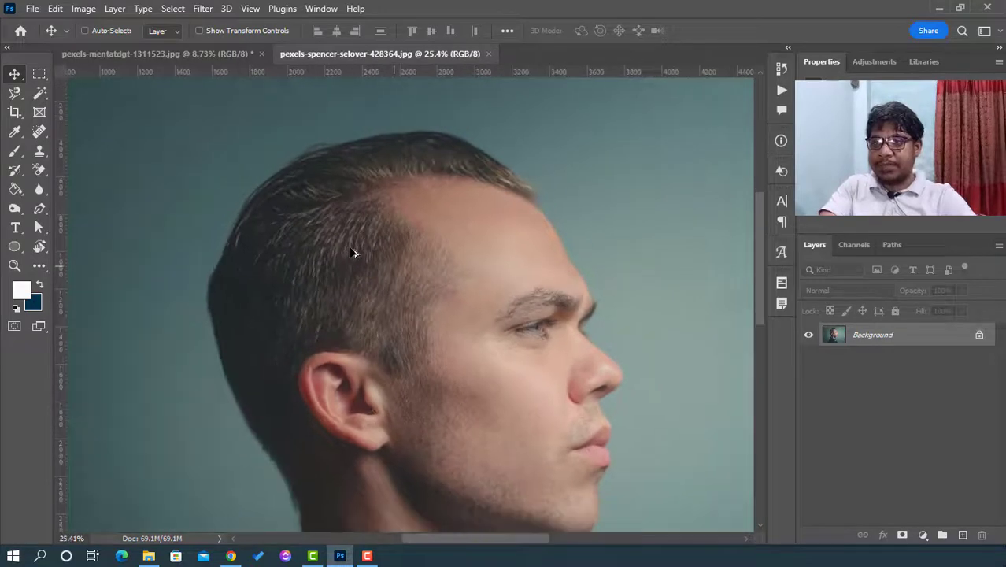
drag(425, 300, 411, 261)
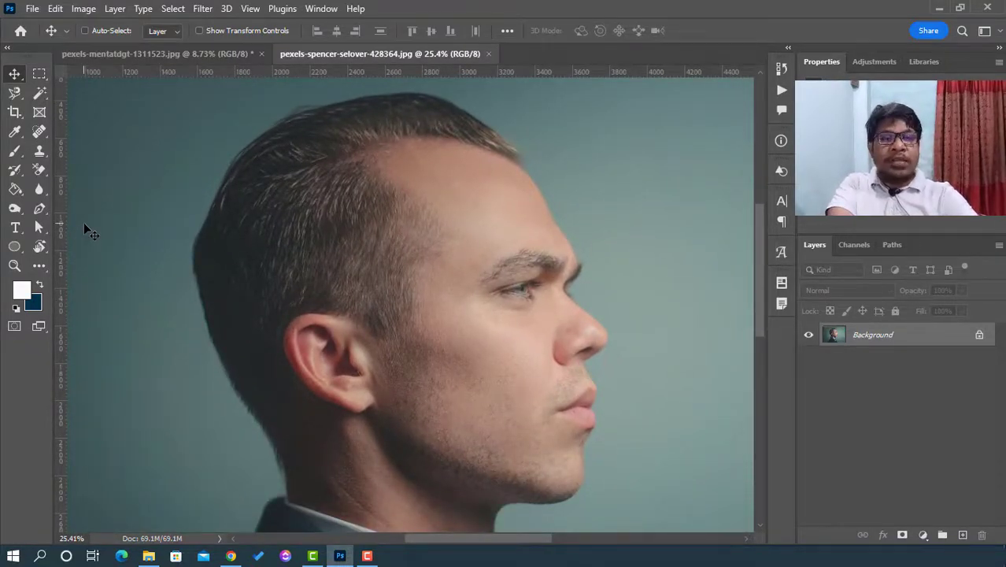
Step: Activate the Pen tool and set its drawing mode to Path
key(p)
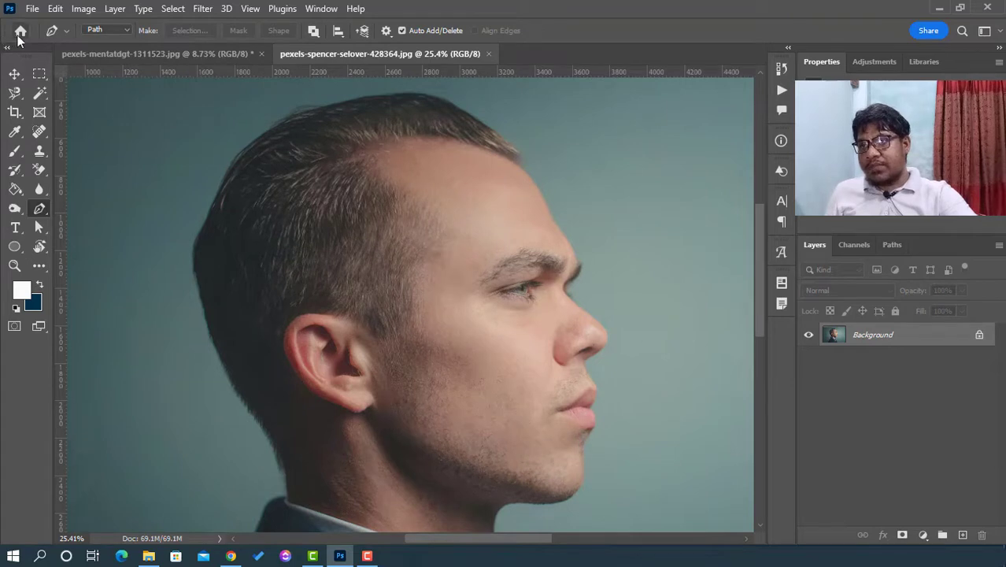
click(67, 33)
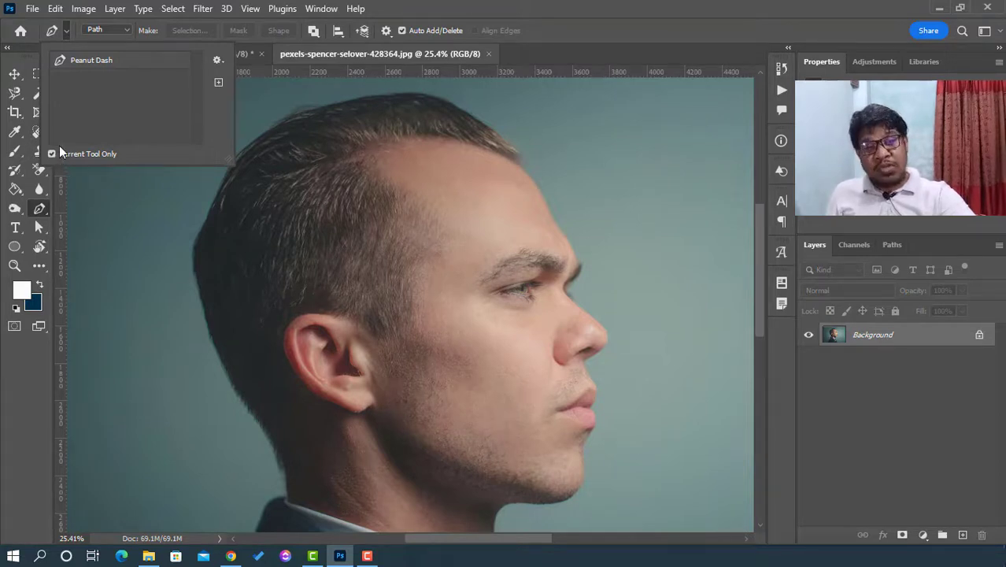
click(100, 29)
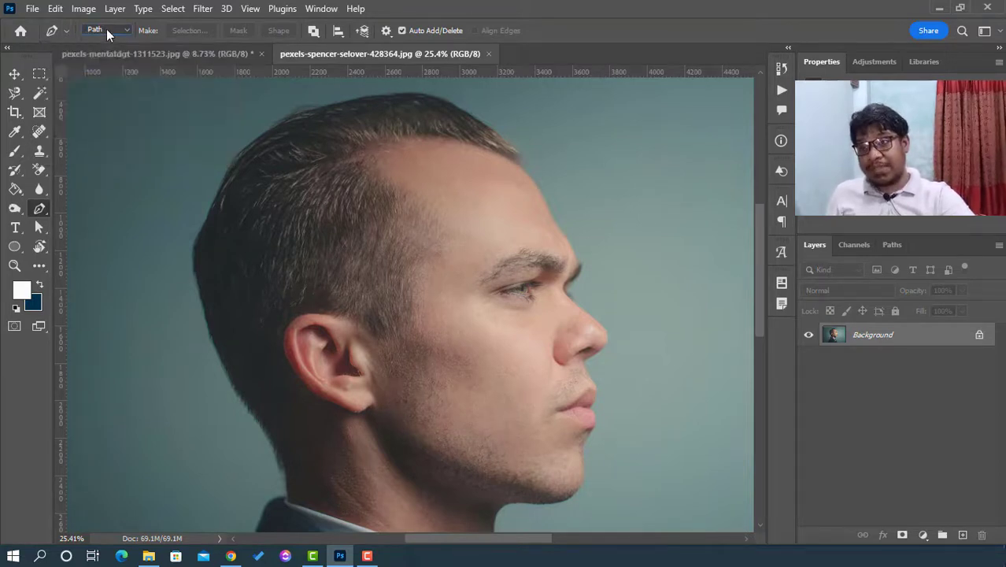
click(106, 31)
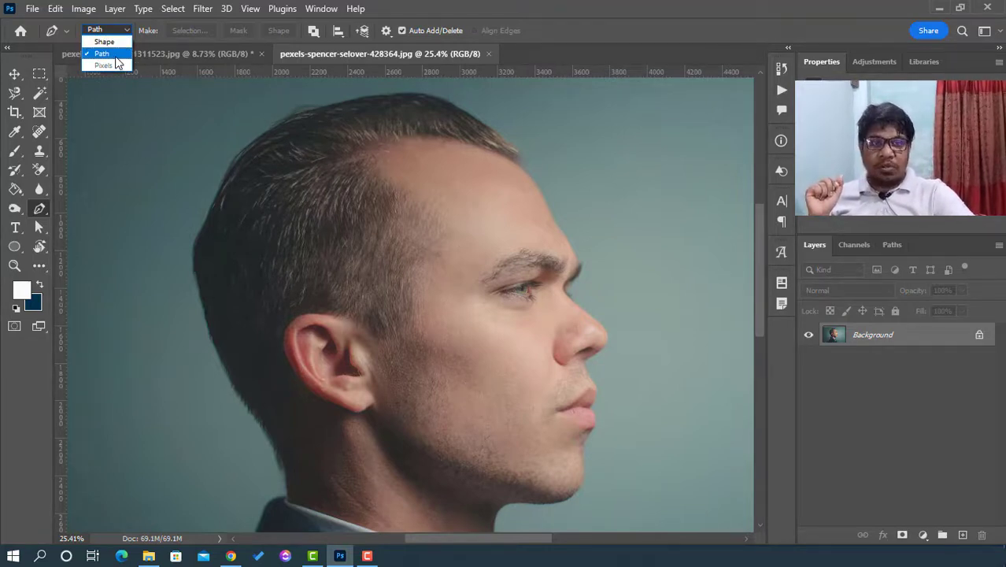
click(115, 58)
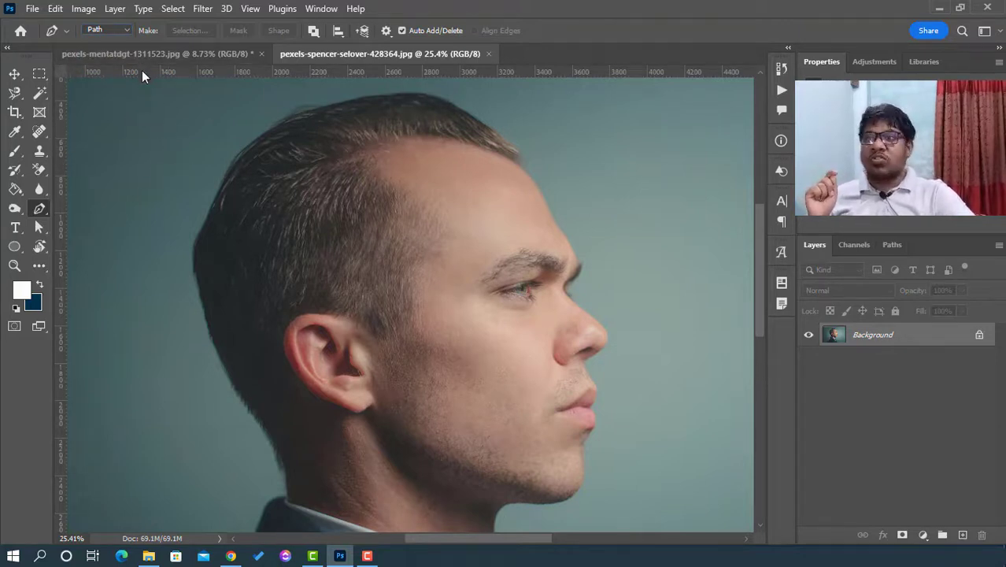
Step: Start a pen path on the man's chin and trace the face edge up to just below the lower lip
scroll(291, 260, down, 4)
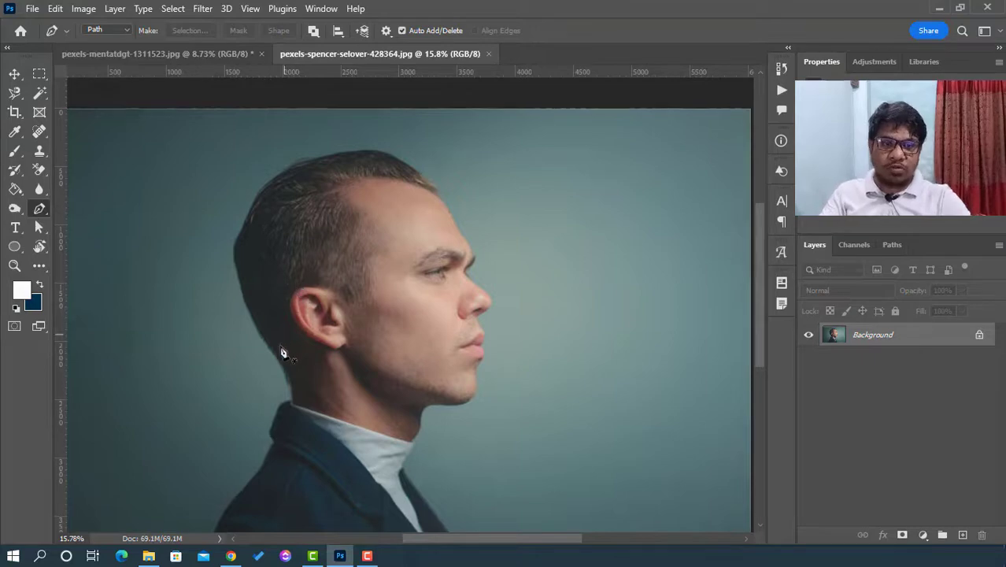
scroll(299, 362, down, 1)
scroll(358, 365, up, 6)
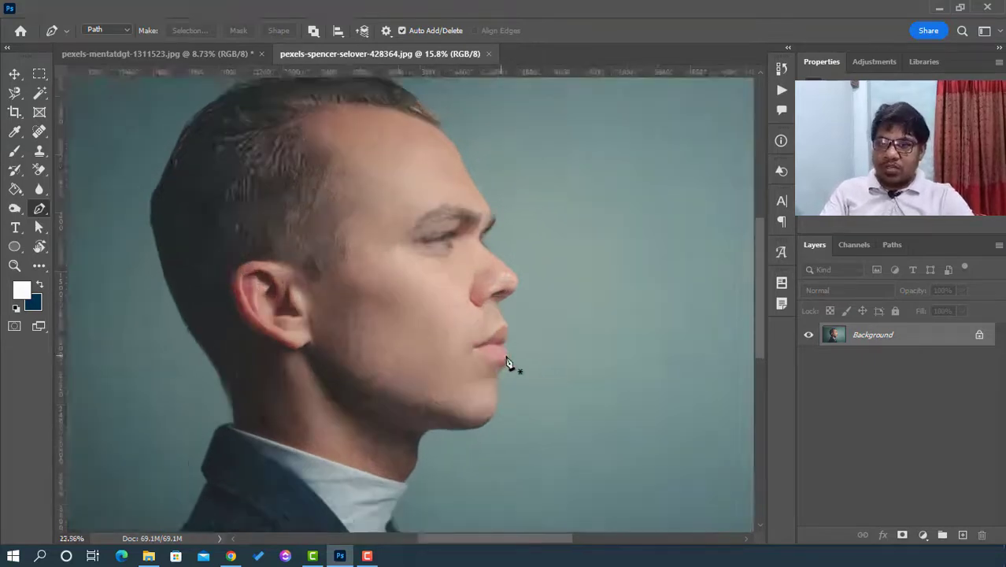
scroll(480, 404, up, 3)
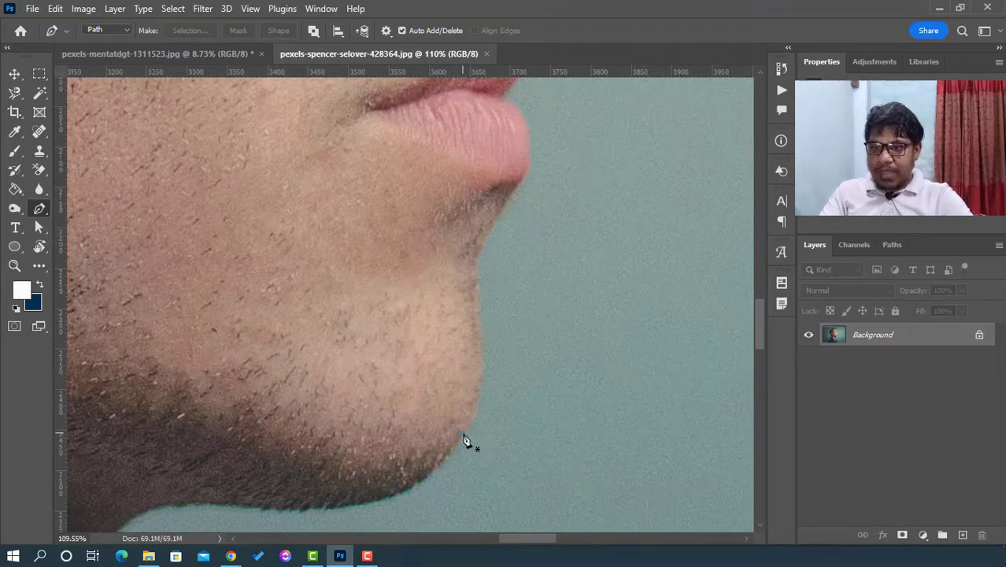
click(463, 434)
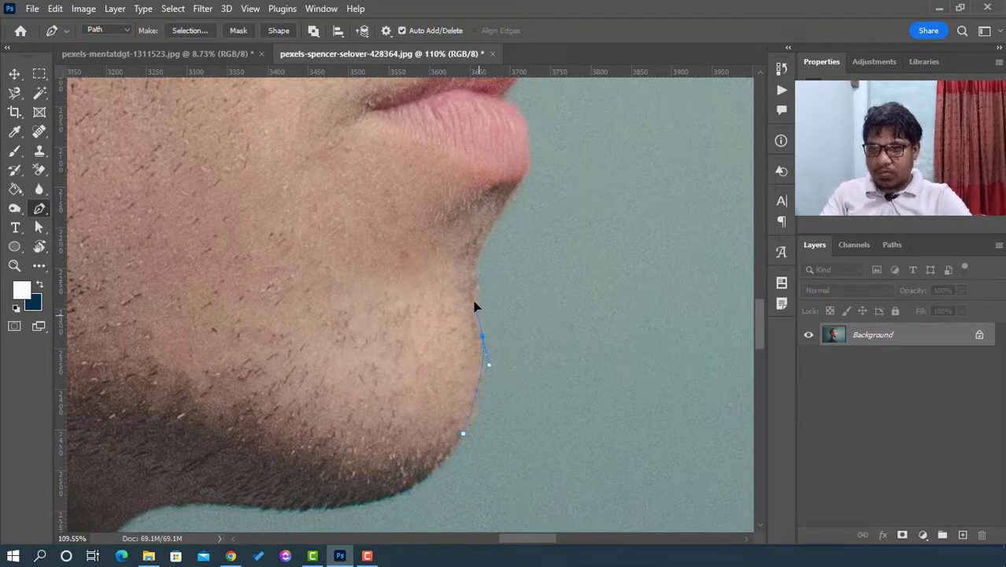
drag(475, 306, 504, 211)
scroll(522, 246, up, 2)
scroll(522, 246, up, 1)
click(520, 249)
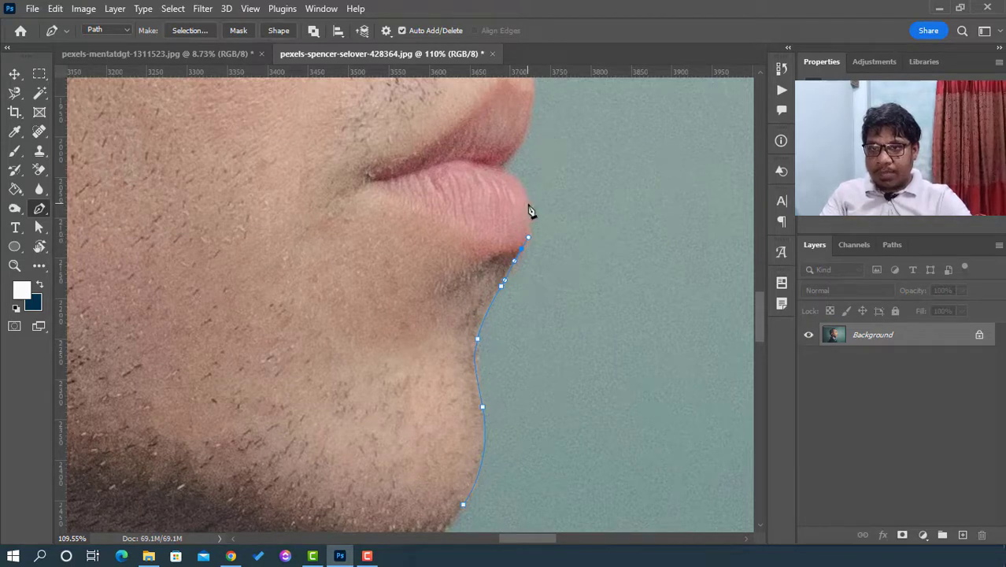
Step: Continue the path around the lower lip, into the notch between the lips and up the edge of the upper lip
drag(528, 203, 526, 190)
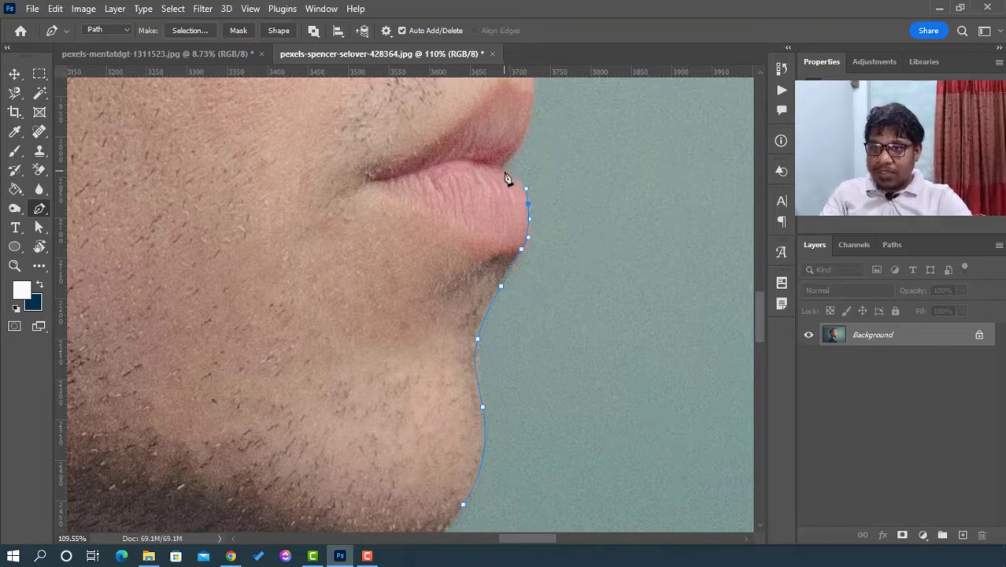
click(503, 169)
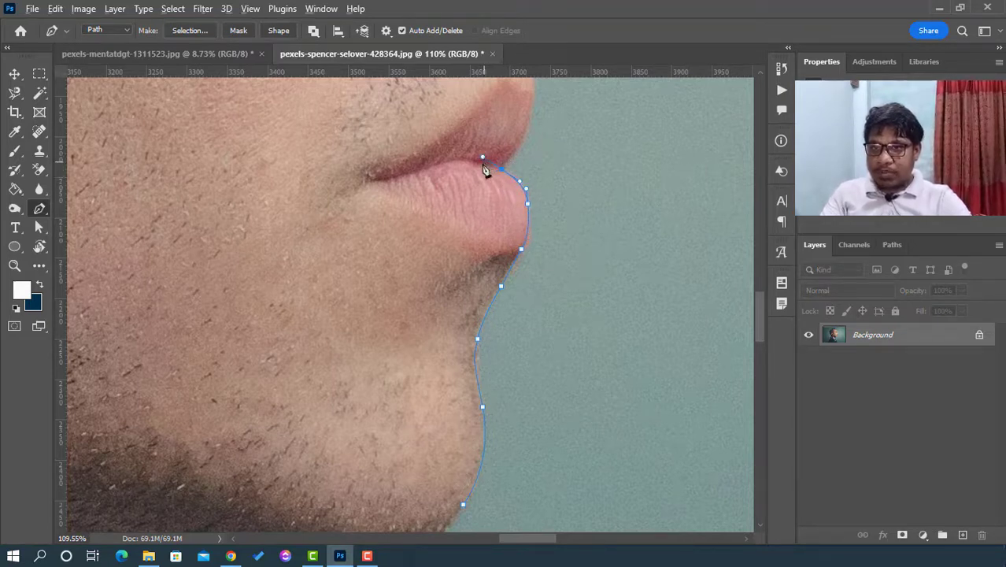
click(481, 158)
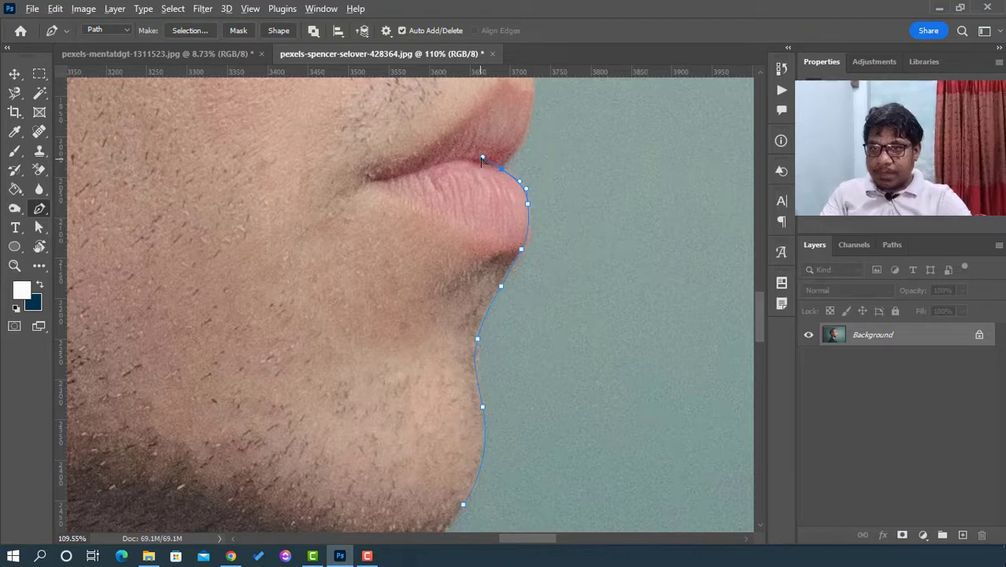
click(530, 124)
scroll(535, 119, up, 3)
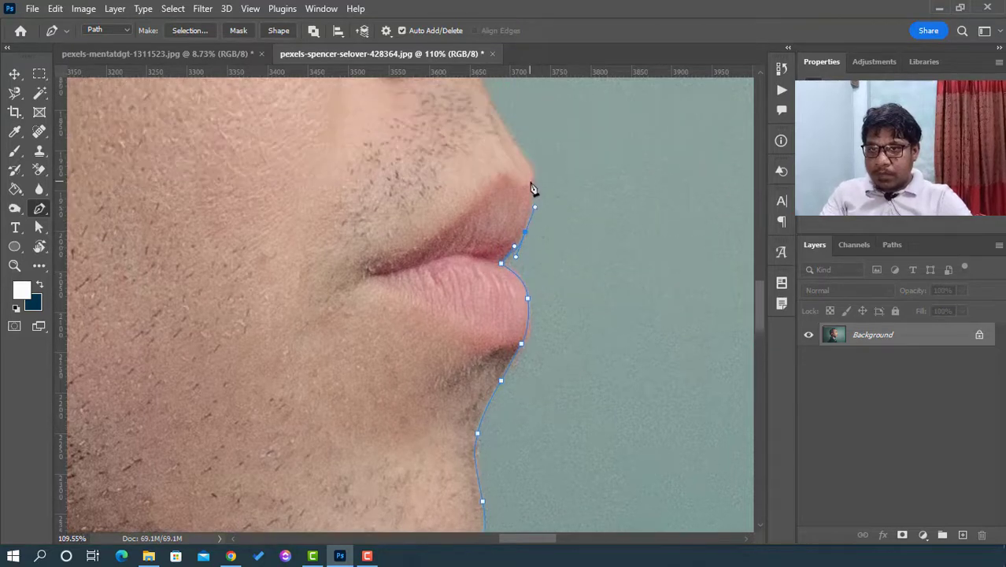
scroll(519, 169, up, 1)
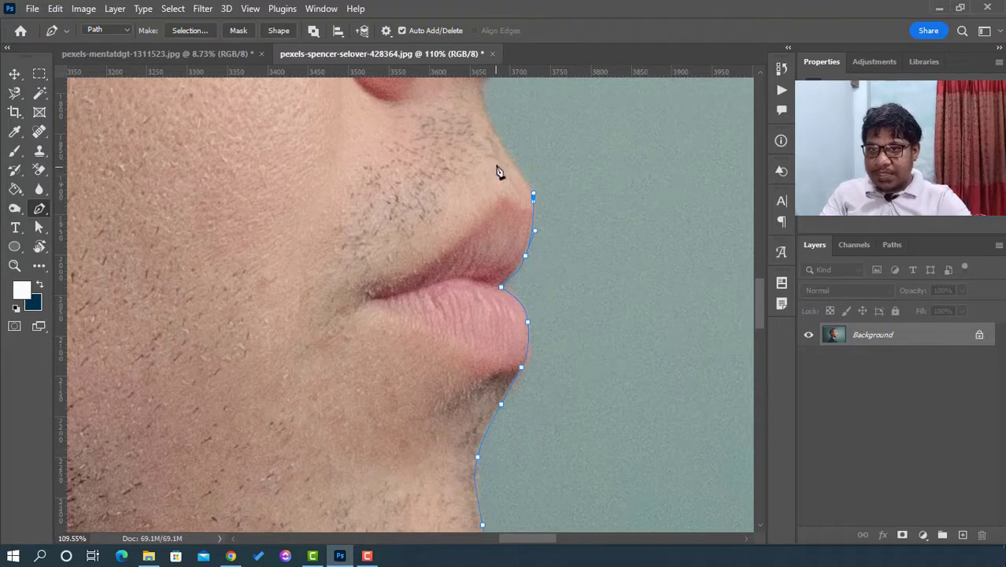
Step: Extend the path from the upper lip along the skin above it to the underside of the nose
click(500, 142)
scroll(493, 169, up, 3)
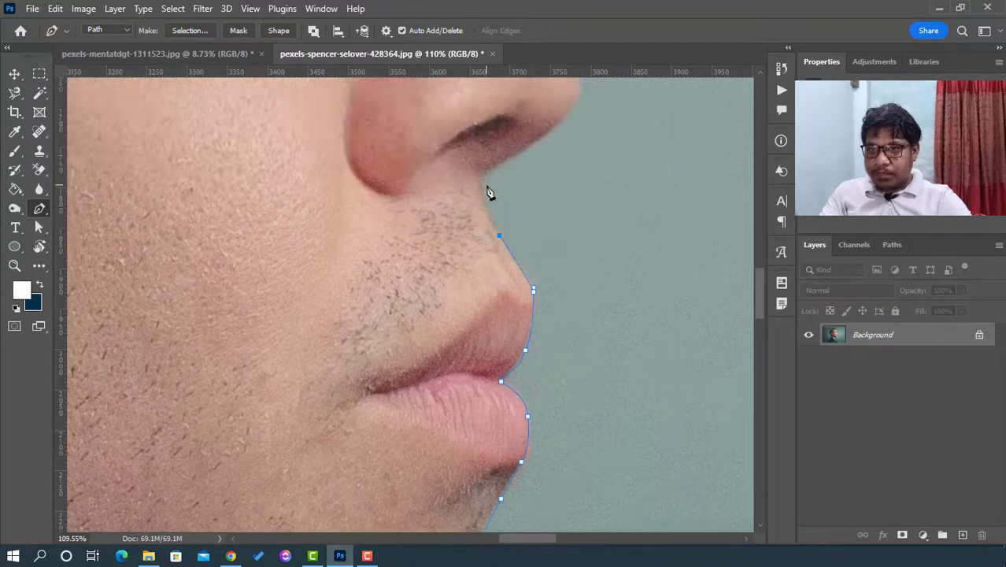
click(479, 186)
click(484, 171)
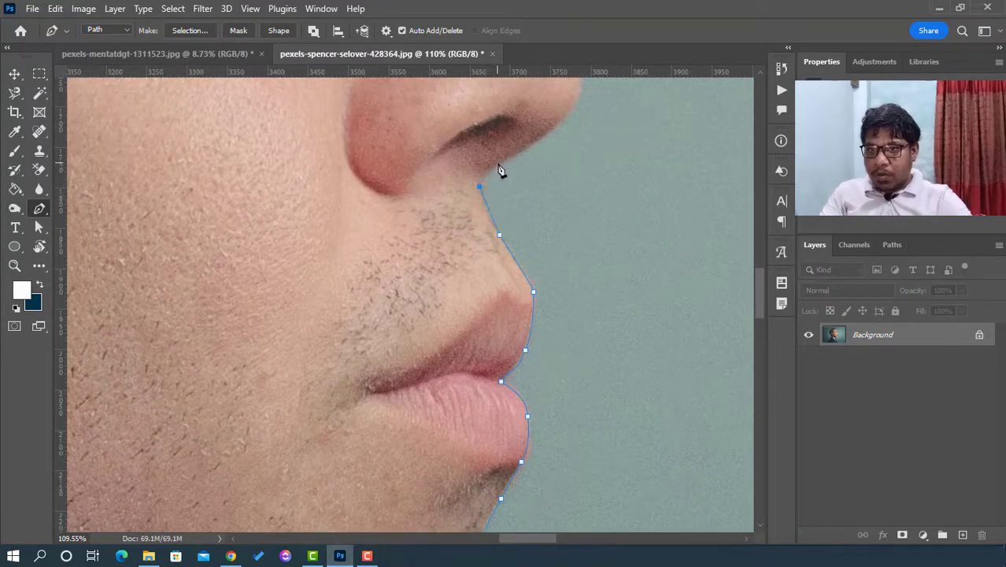
click(512, 154)
Step: Trace the path along the underside of the nose and curve it around the nose tip
scroll(532, 194, up, 2)
click(552, 192)
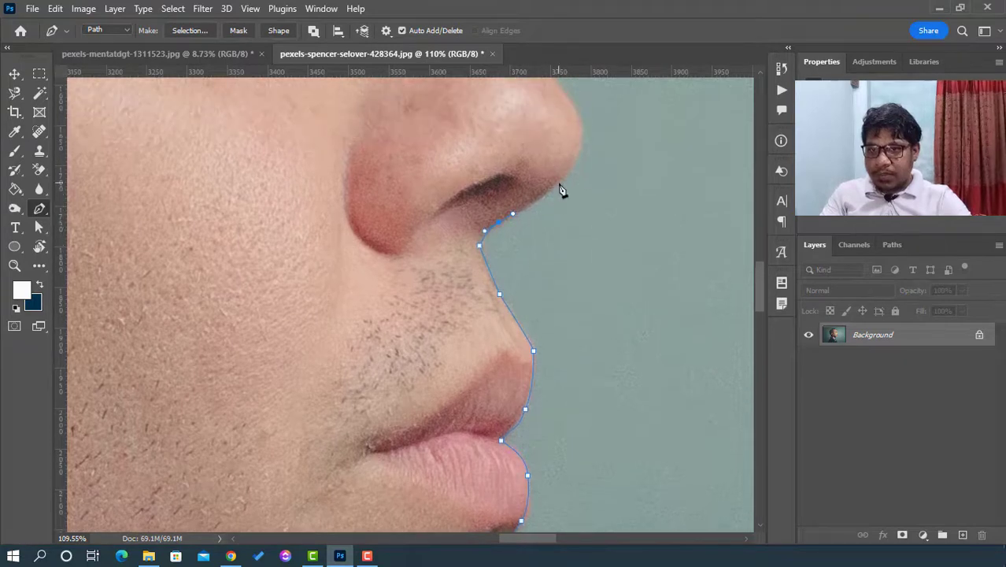
click(564, 174)
scroll(563, 199, up, 3)
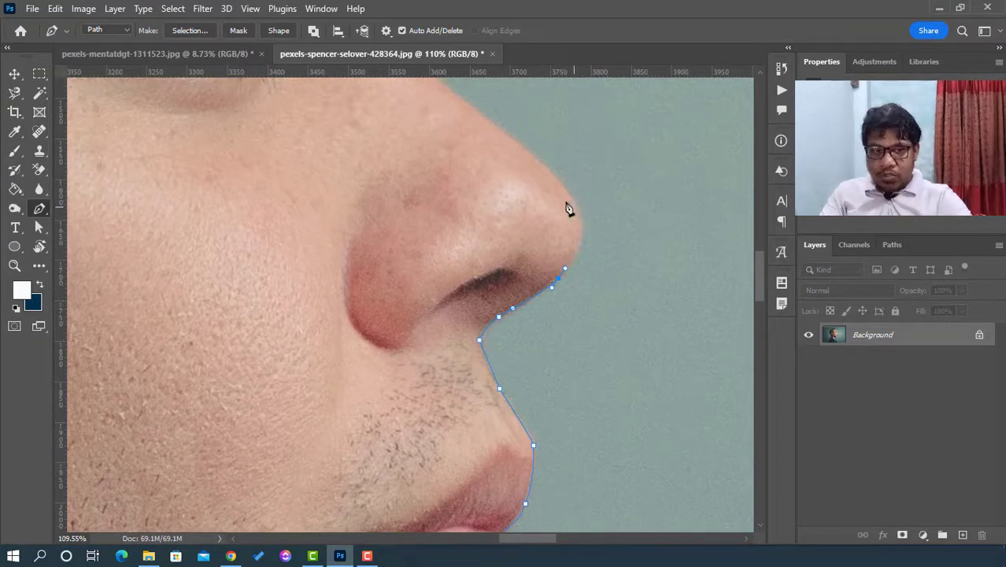
drag(566, 193, 528, 160)
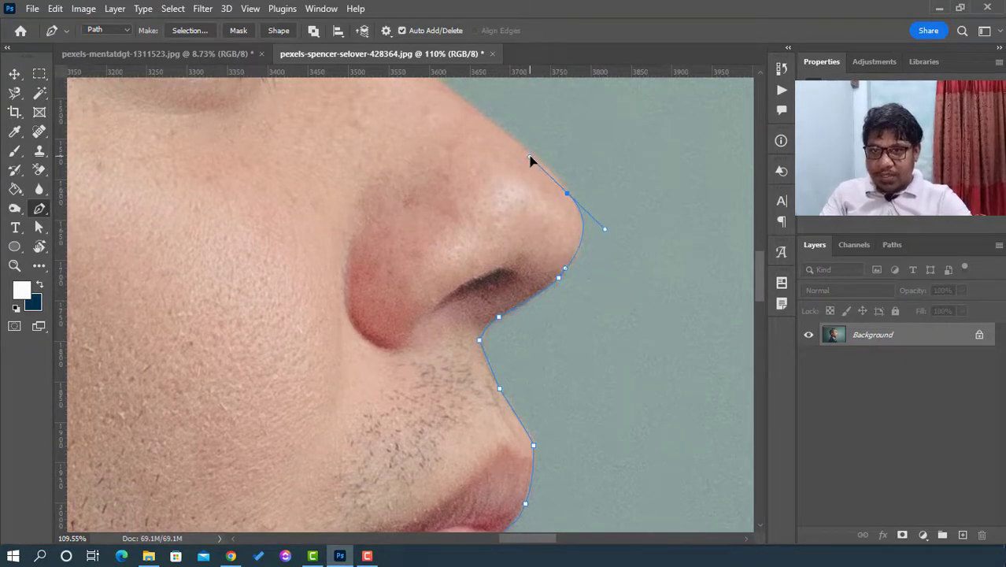
Step: Continue the path up the bridge of the nose to the hollow beside the eye
scroll(510, 213, up, 3)
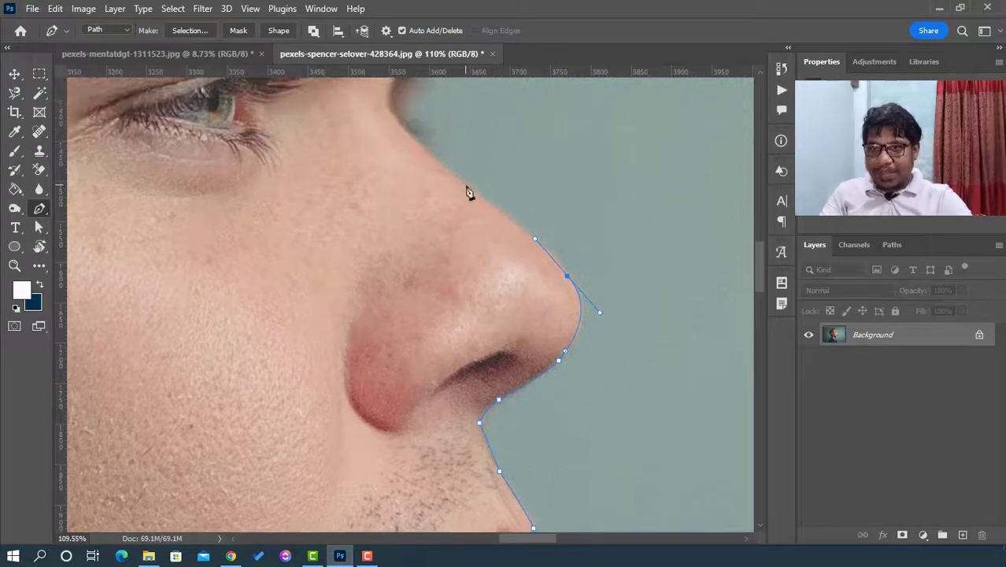
click(465, 186)
scroll(455, 226, up, 4)
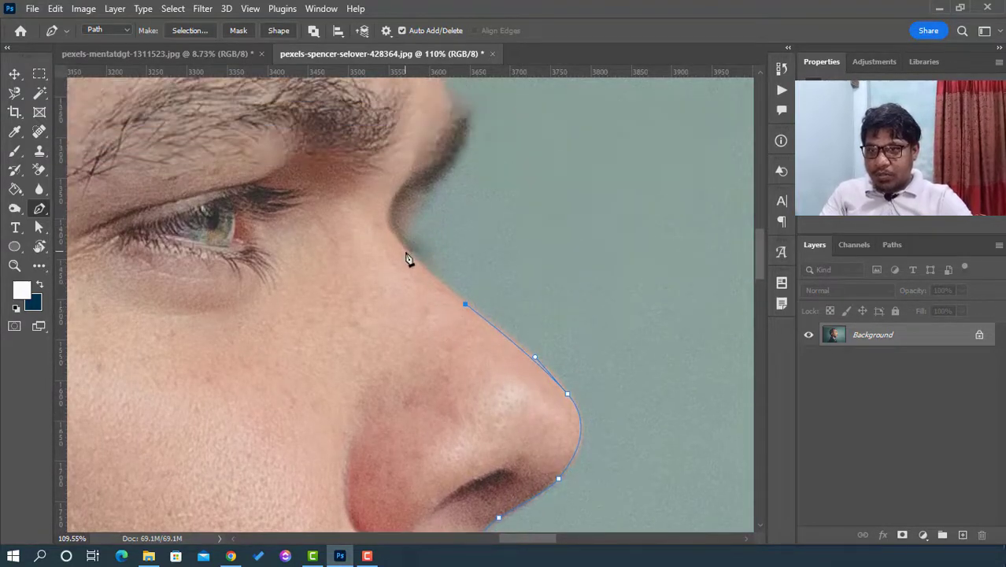
click(402, 247)
Step: Curve the path around the far eyebrow and back onto the lower edge of the forehead
scroll(404, 250, up, 1)
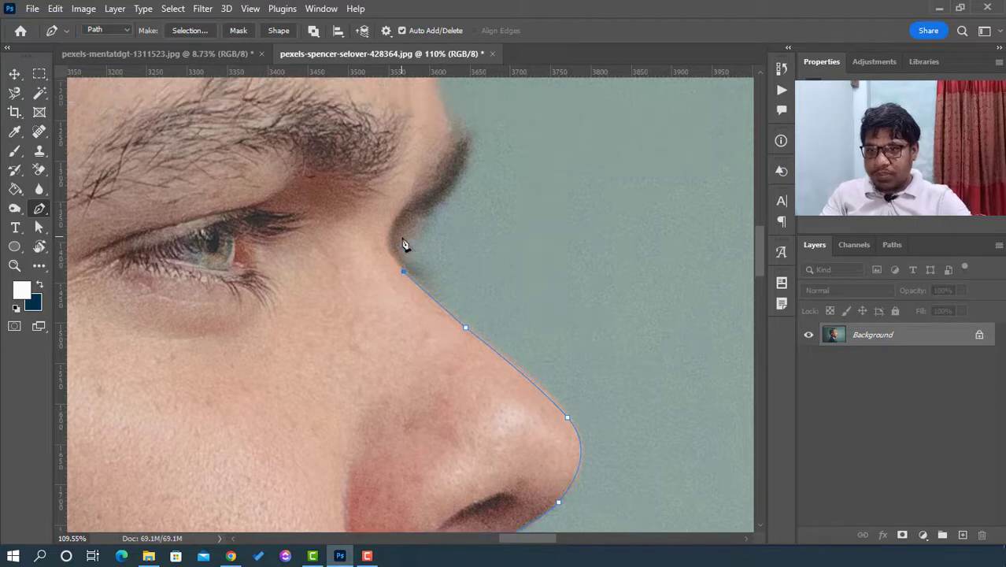
drag(418, 223, 433, 216)
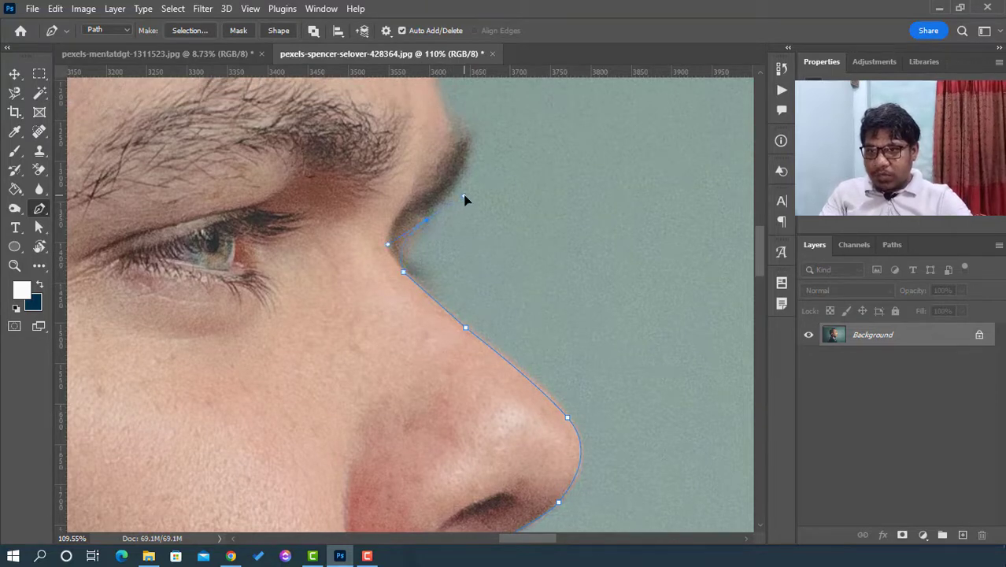
drag(464, 167, 470, 163)
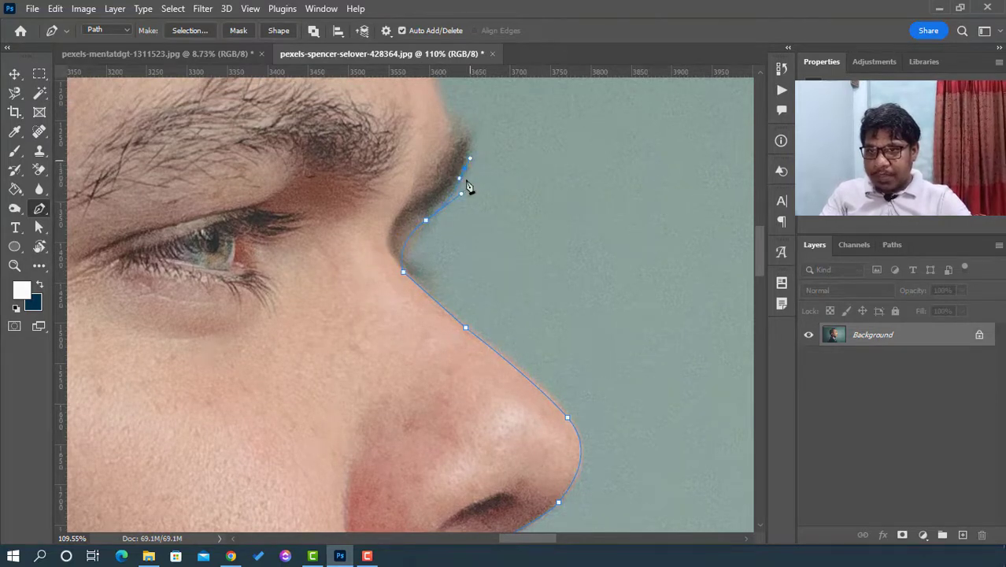
scroll(466, 186, up, 4)
drag(466, 214, 443, 218)
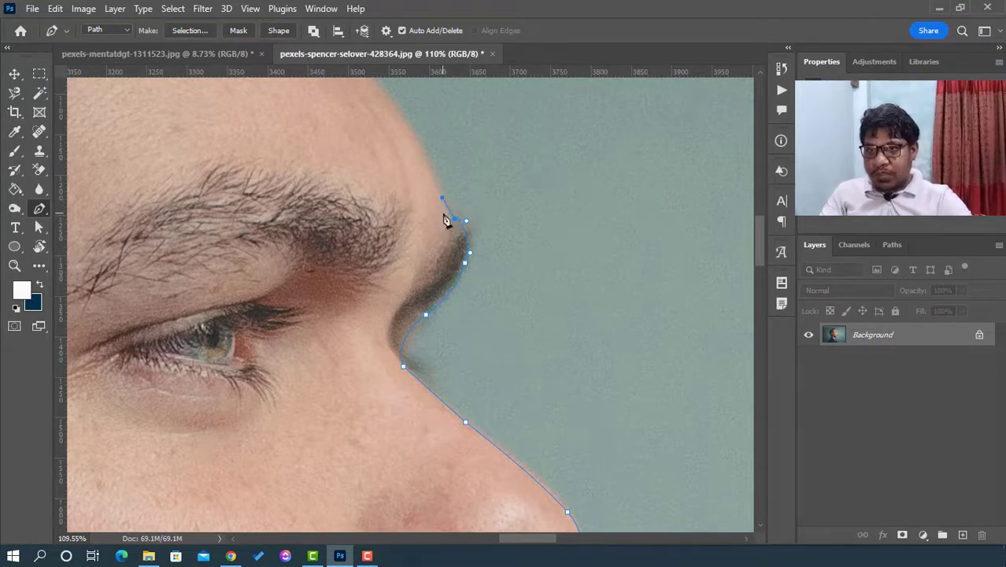
Step: Trace the path up the forehead edge toward the hairline
scroll(429, 209, up, 3)
click(404, 190)
scroll(353, 168, up, 4)
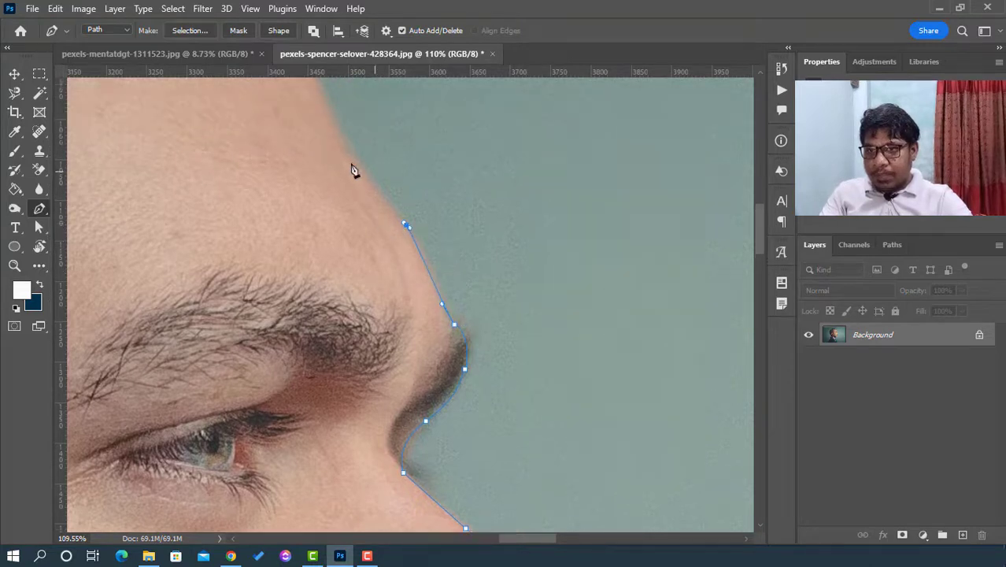
click(331, 156)
scroll(319, 189, up, 5)
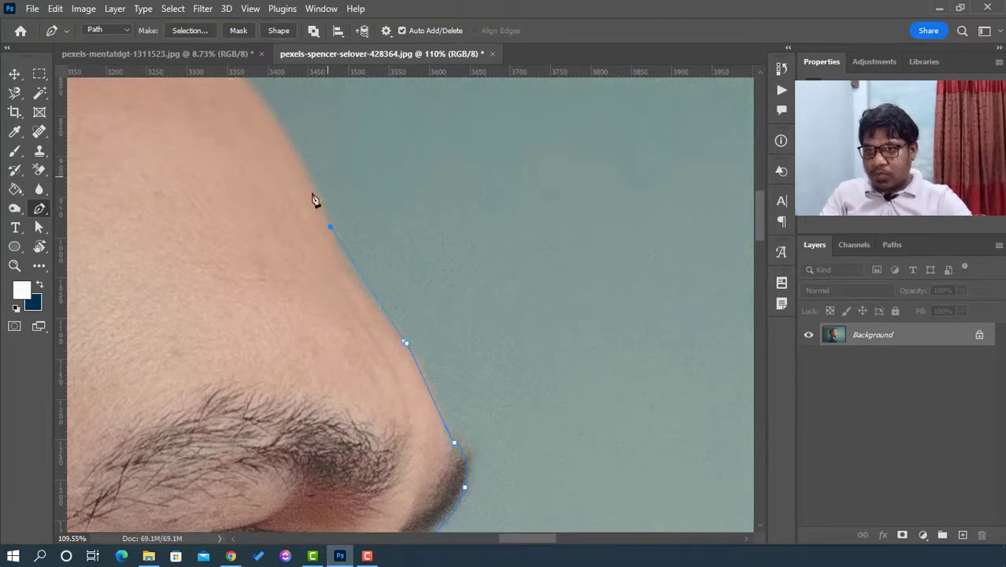
Step: Extend the path from the front hairline loosely over the top of the head to the upper back of the hair
scroll(475, 241, down, 10)
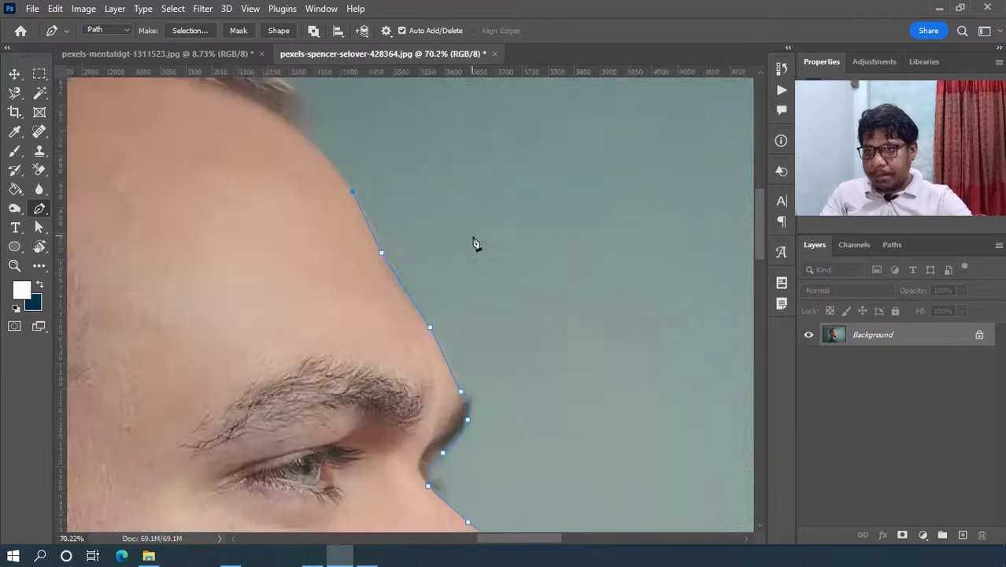
scroll(429, 236, up, 2)
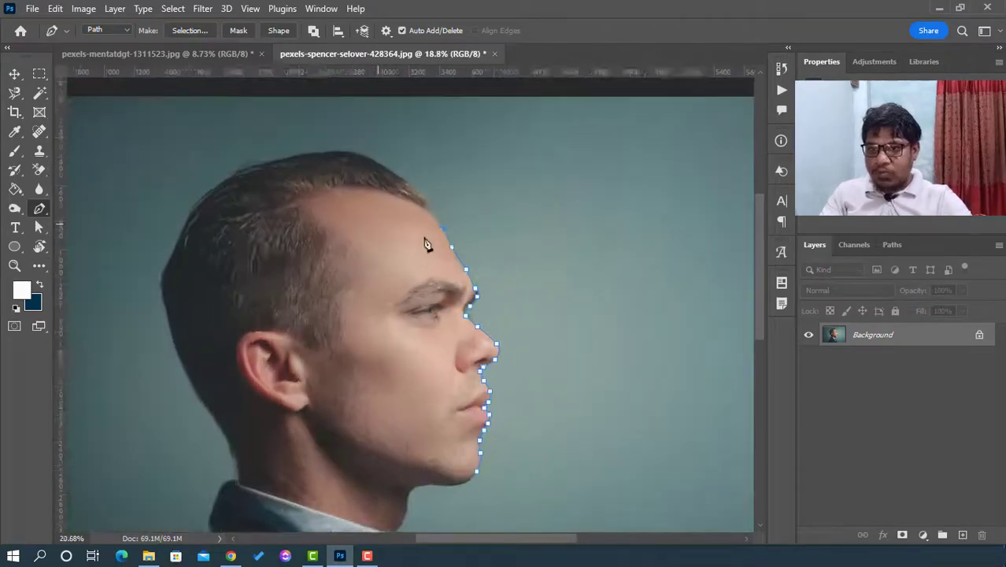
click(261, 135)
click(39, 266)
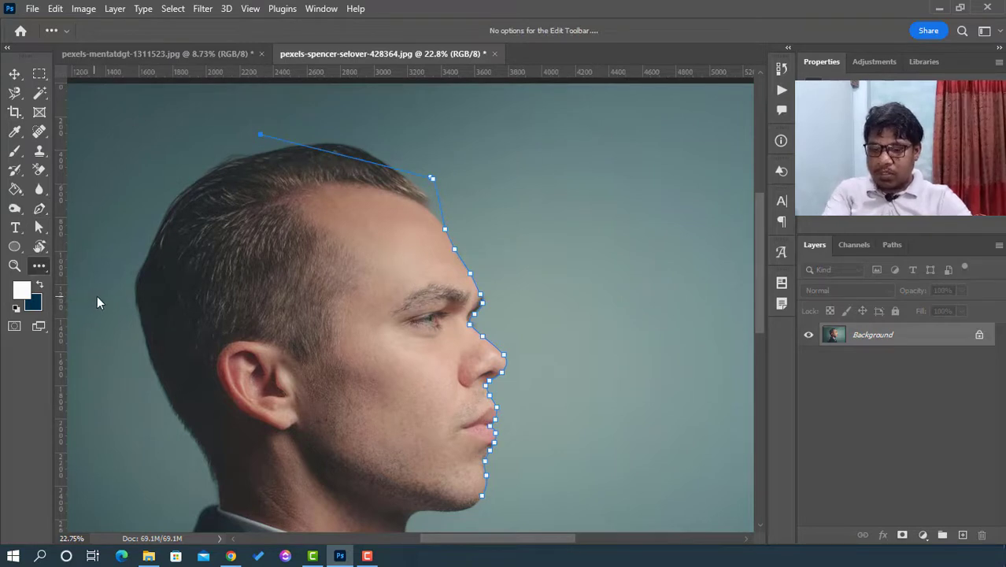
key(p)
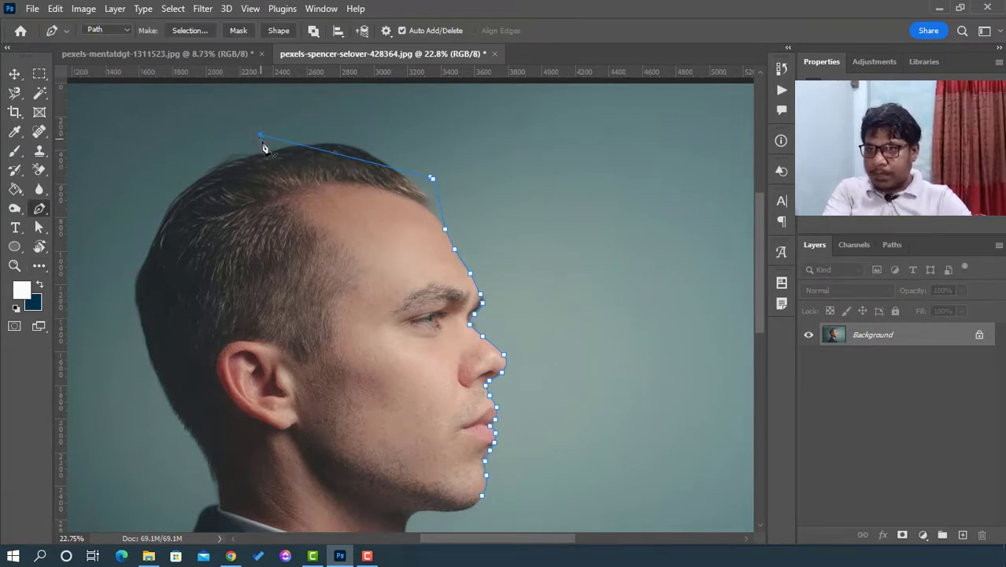
click(206, 167)
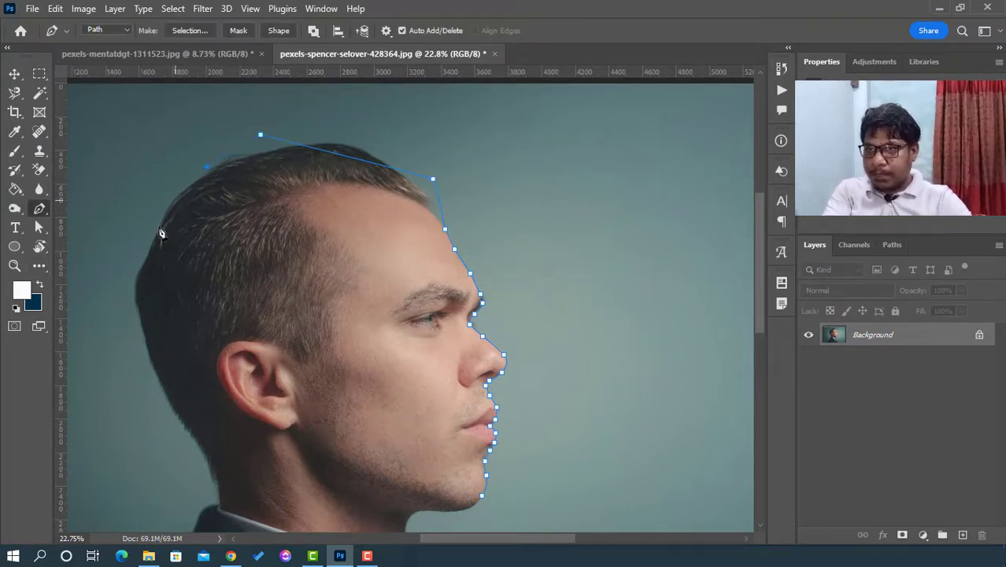
drag(155, 235, 153, 244)
Step: Bring the path down behind the head, across the neck and under the jaw, and close it at the chin
scroll(116, 384, down, 2)
click(161, 385)
click(243, 428)
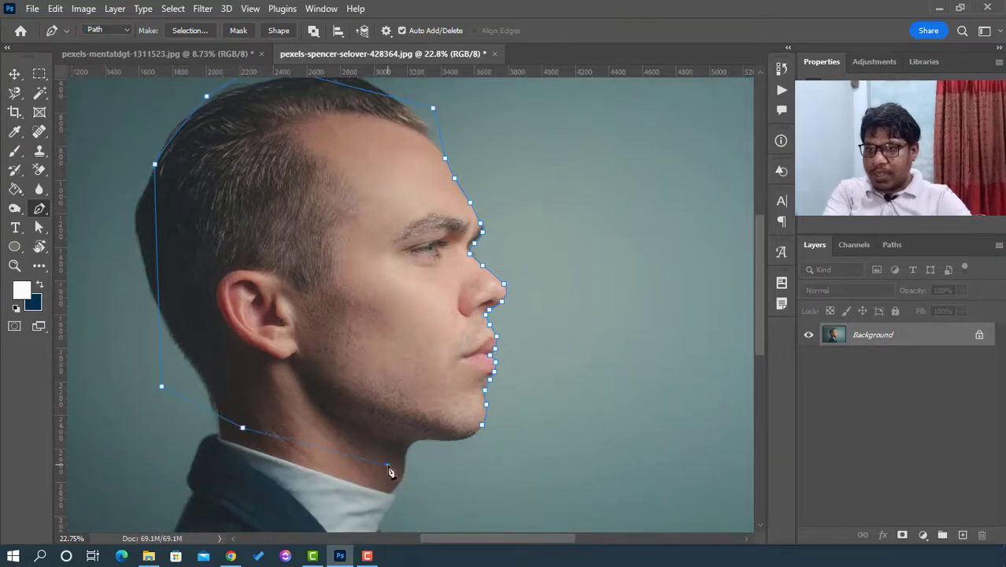
click(388, 465)
click(482, 425)
click(482, 425)
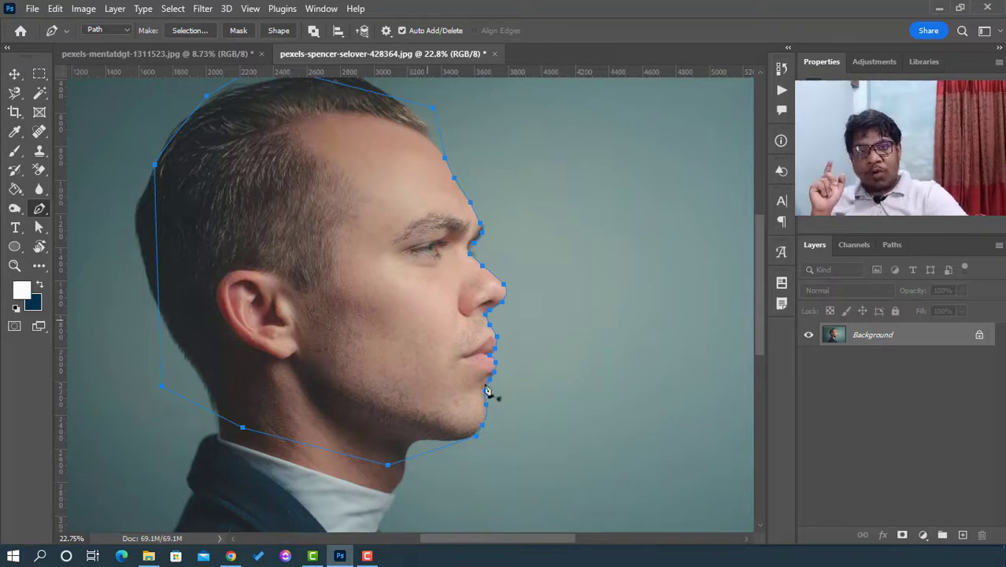
Step: Convert the closed work path into a new anti-aliased selection with a feather radius of 0 pixels
click(859, 247)
click(888, 246)
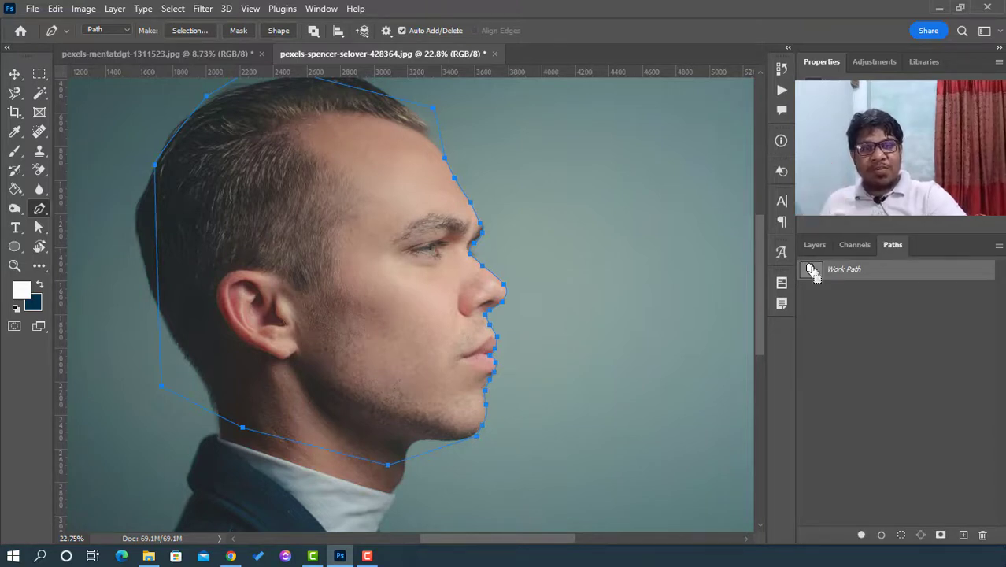
right_click(456, 182)
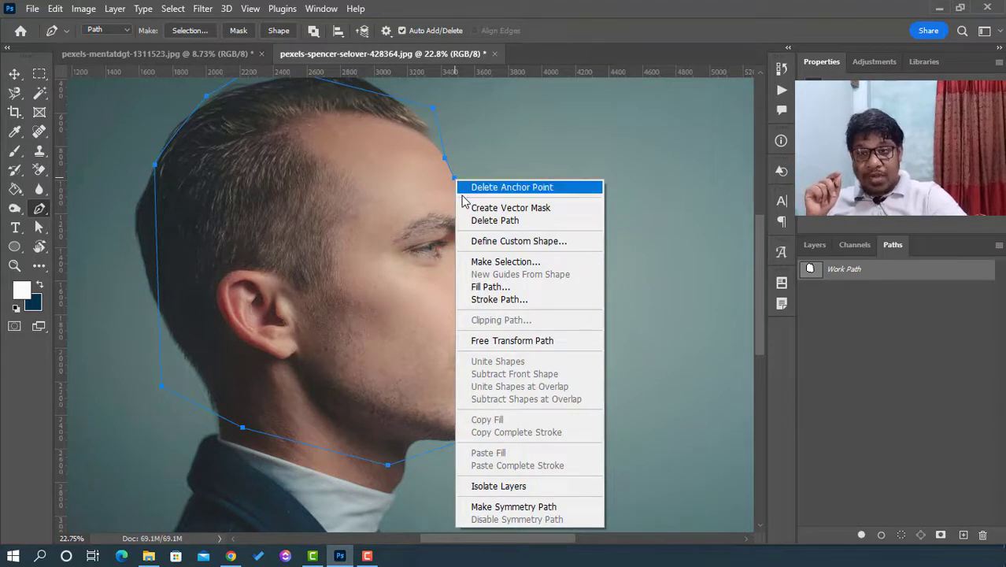
click(517, 261)
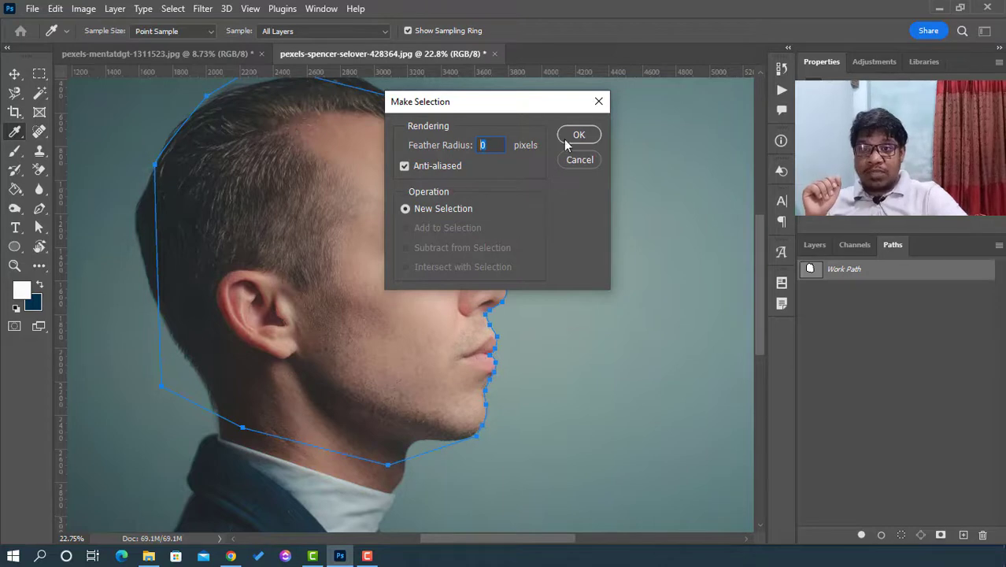
click(567, 138)
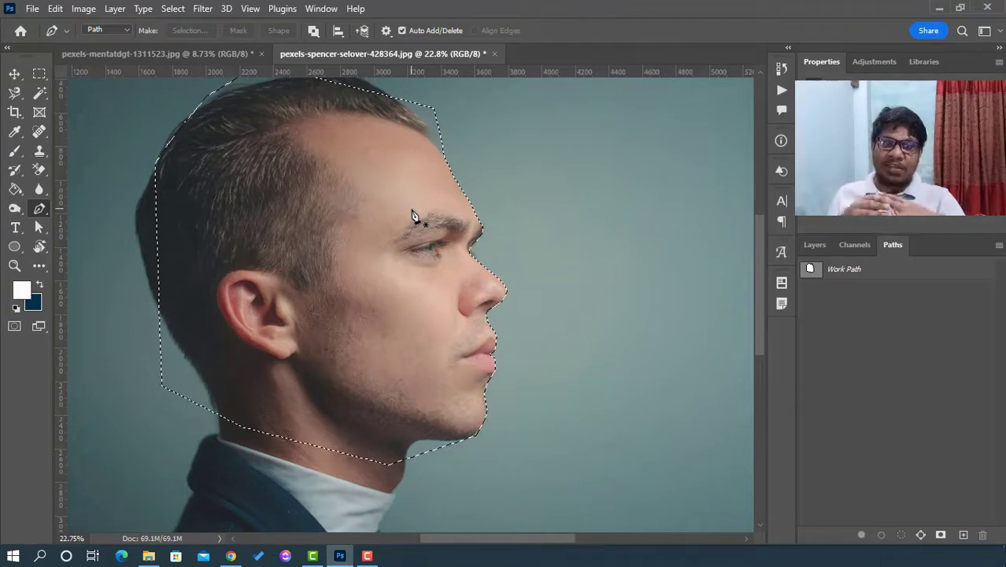
Step: Quit the application
key(ctrl+q)
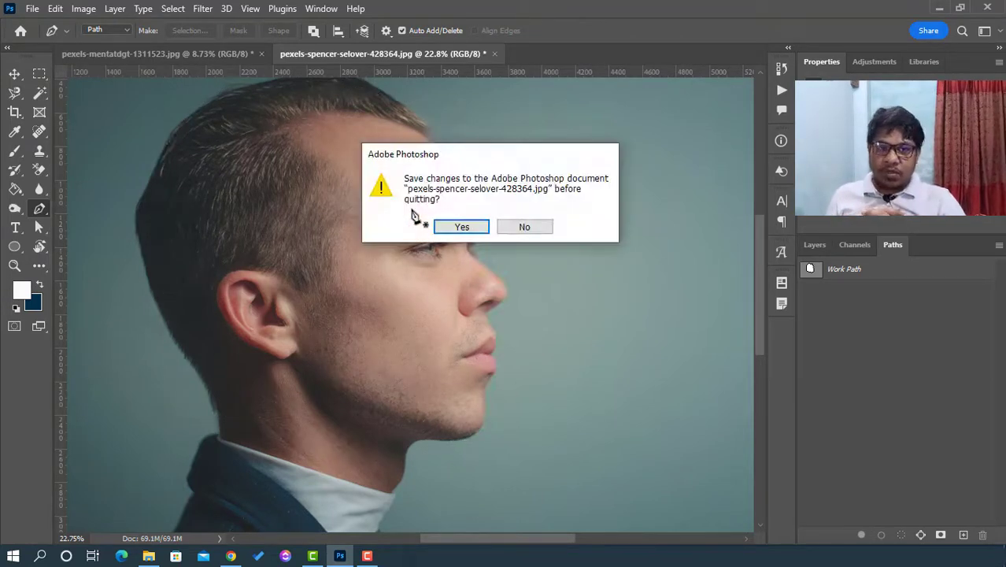